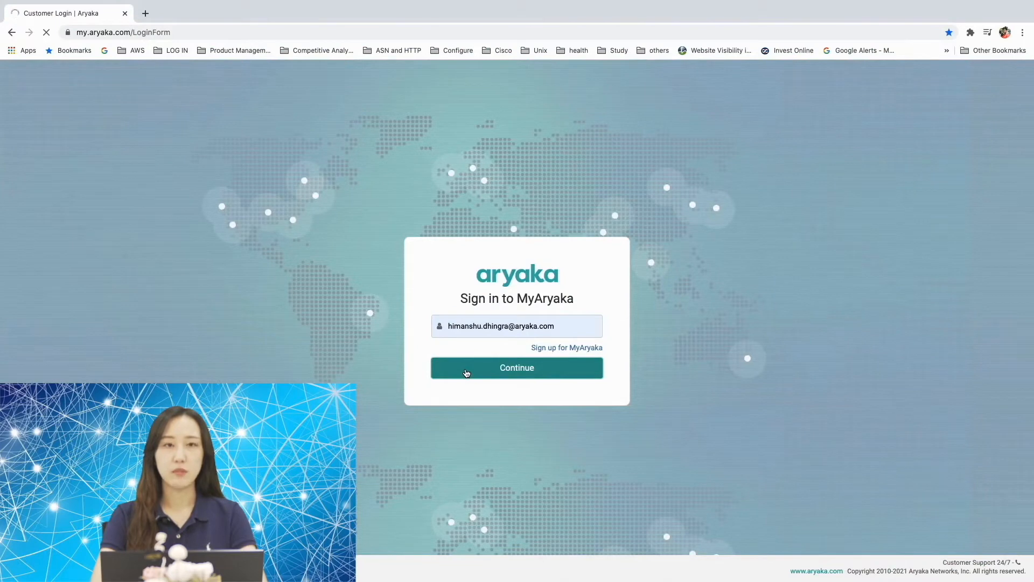
Sign in to MyAryaka and open the Traffic Match Rules list in the SmartServices configuration
left_click(482, 390)
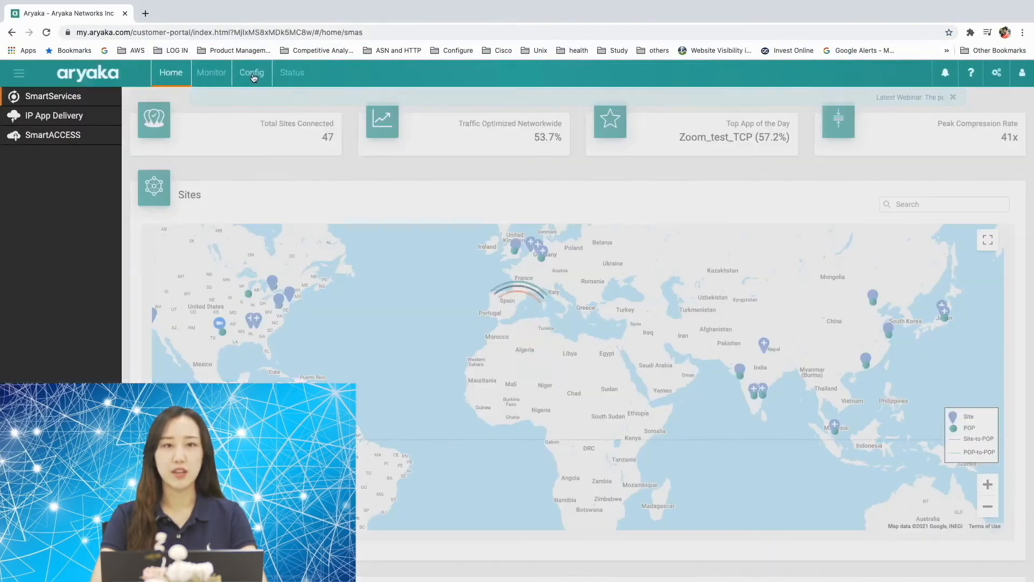
left_click(253, 75)
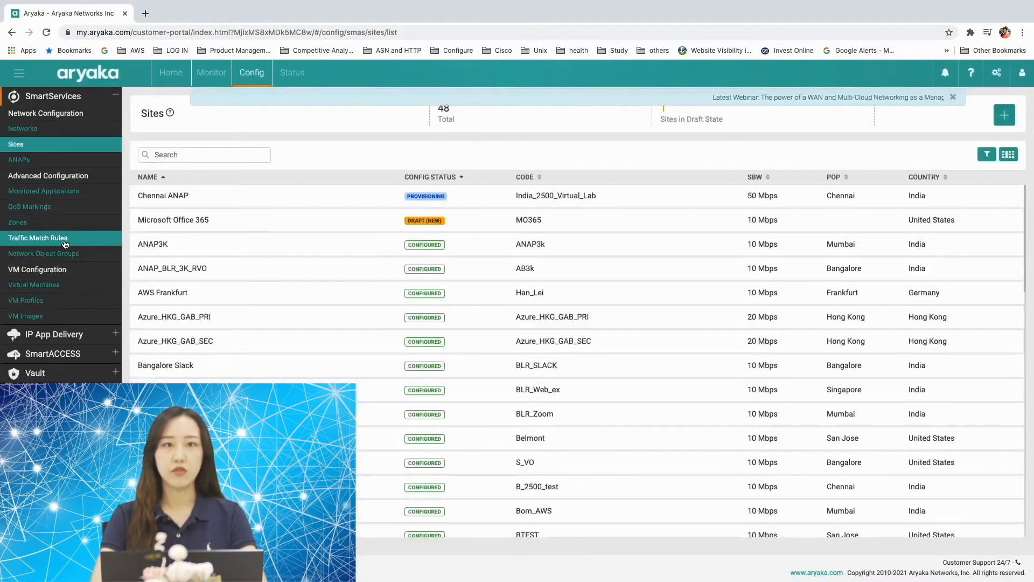
left_click(65, 242)
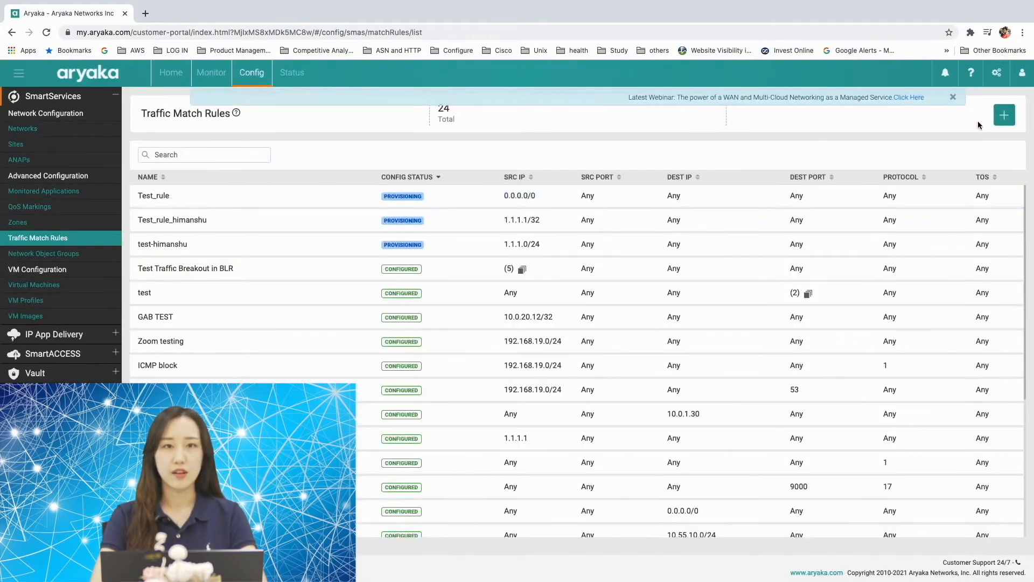
Add and submit a traffic match rule named Test Rule with the explicit source IP 1.1.1.1/32
left_click(1004, 114)
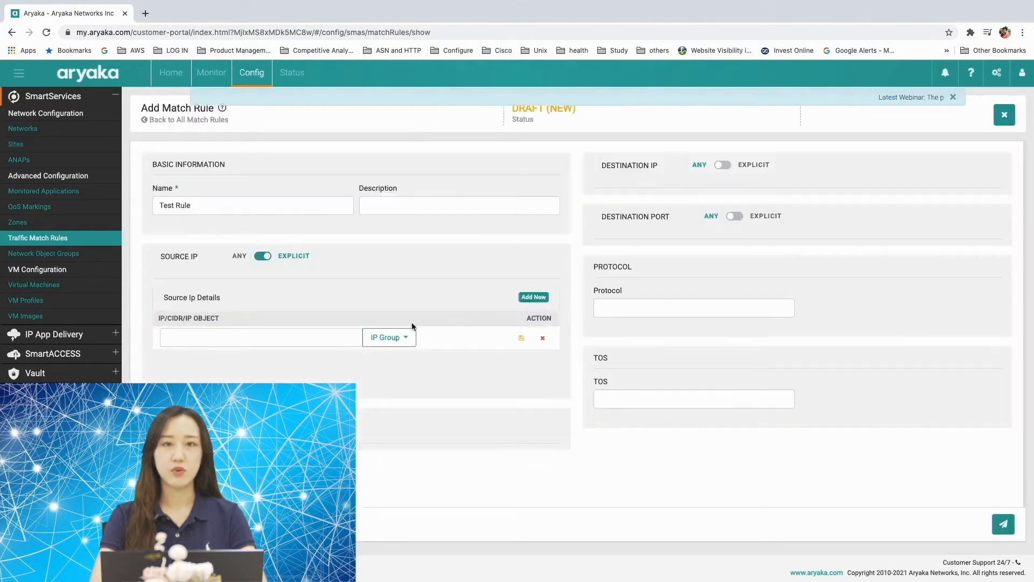
left_click(319, 341)
type("1.1.1.")
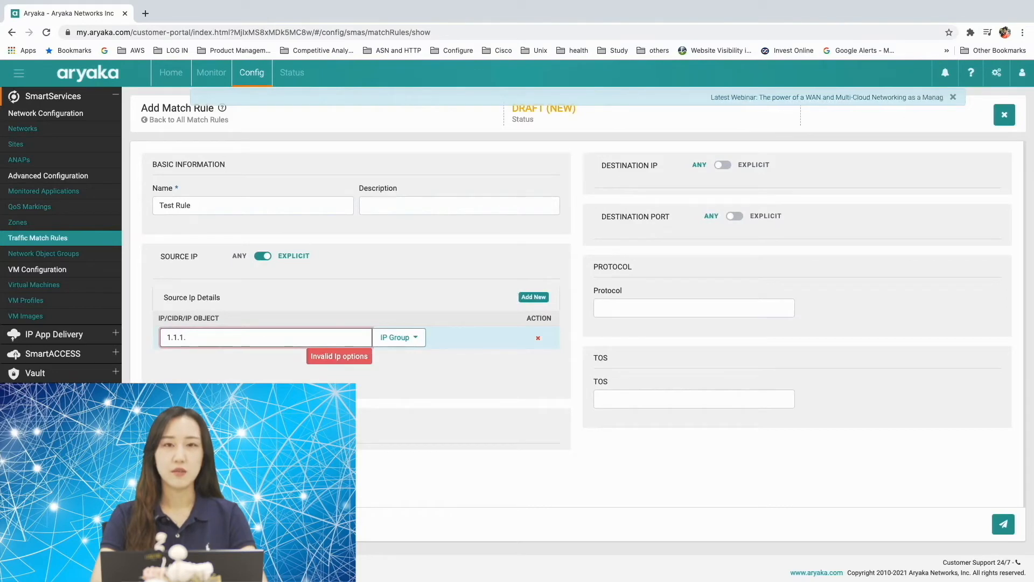
type("1/32")
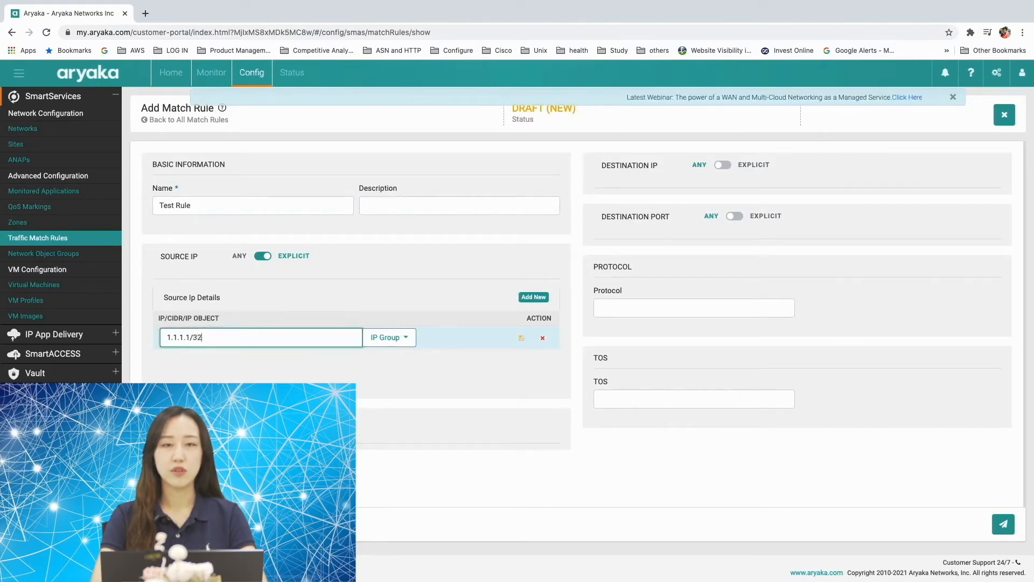
left_click(1003, 523)
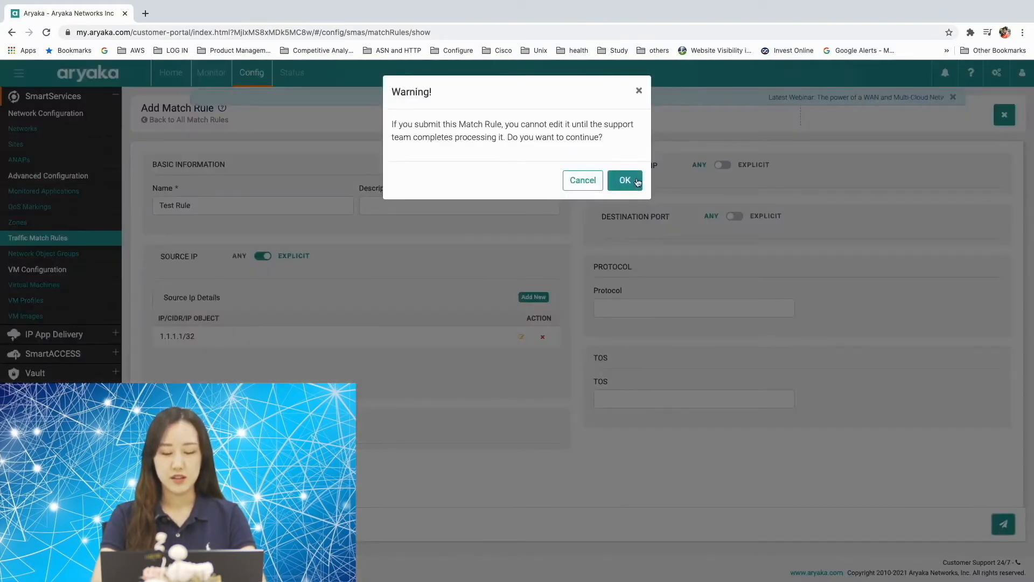
left_click(624, 180)
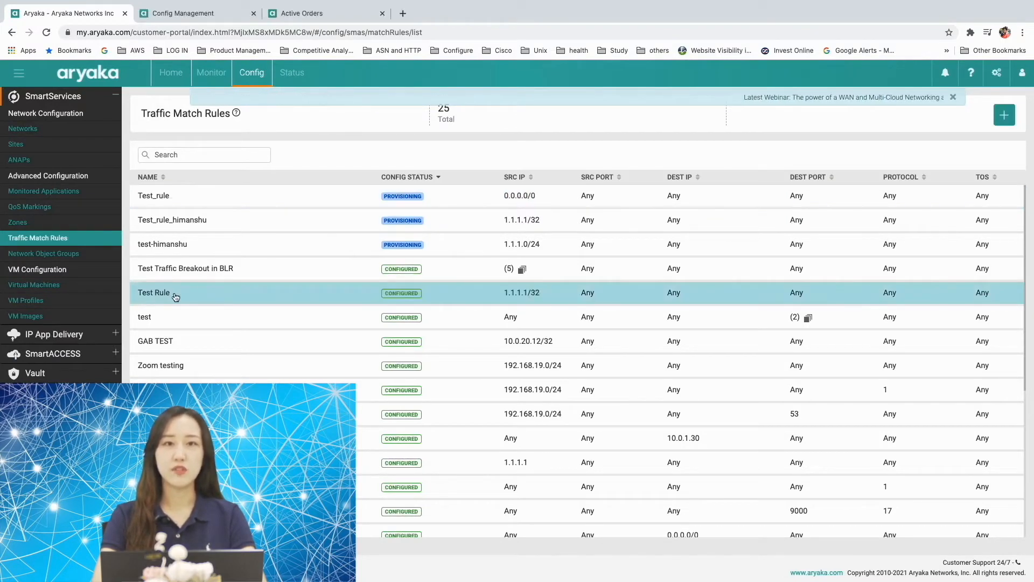
Open the details of Test Rule, dismiss the webinar banner and check the rule's configuration status
left_click(146, 294)
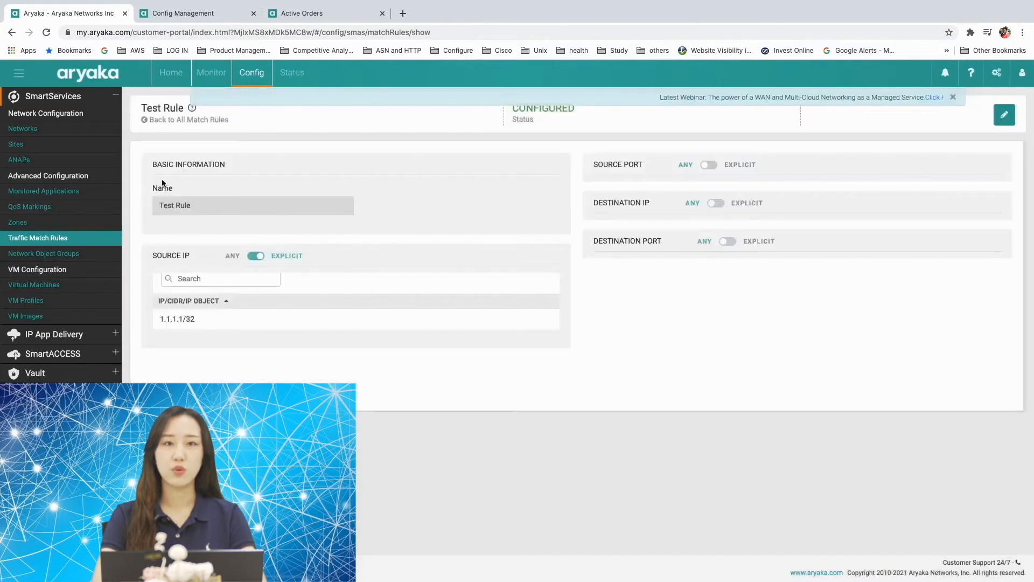
mouse_move(759, 119)
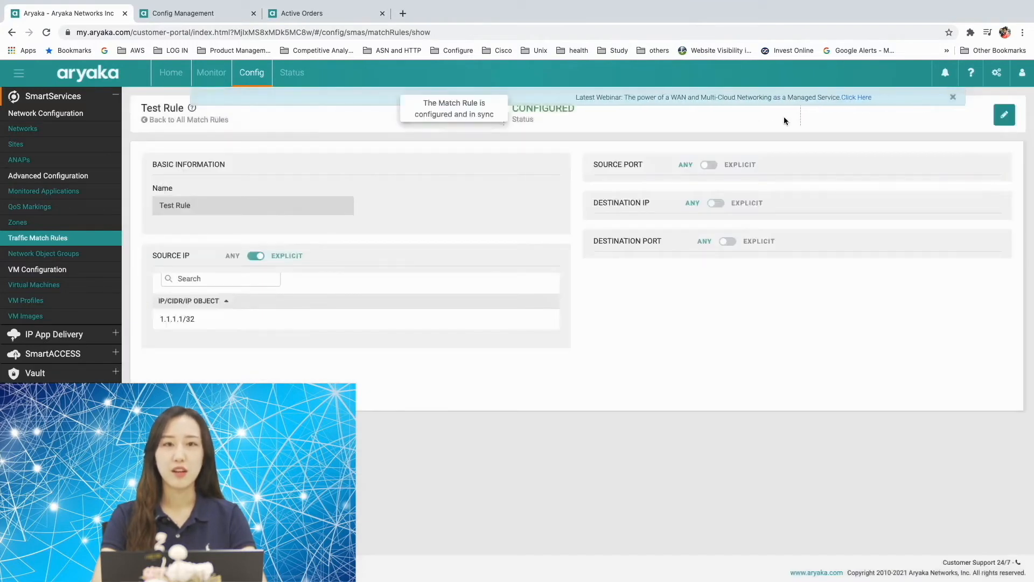
left_click(953, 97)
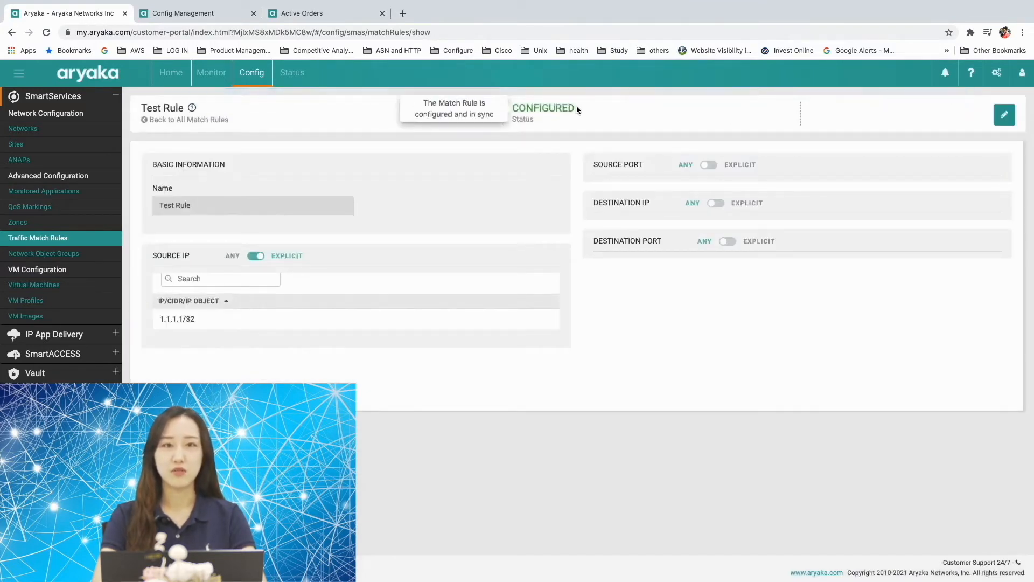
left_click_drag(575, 108, 525, 110)
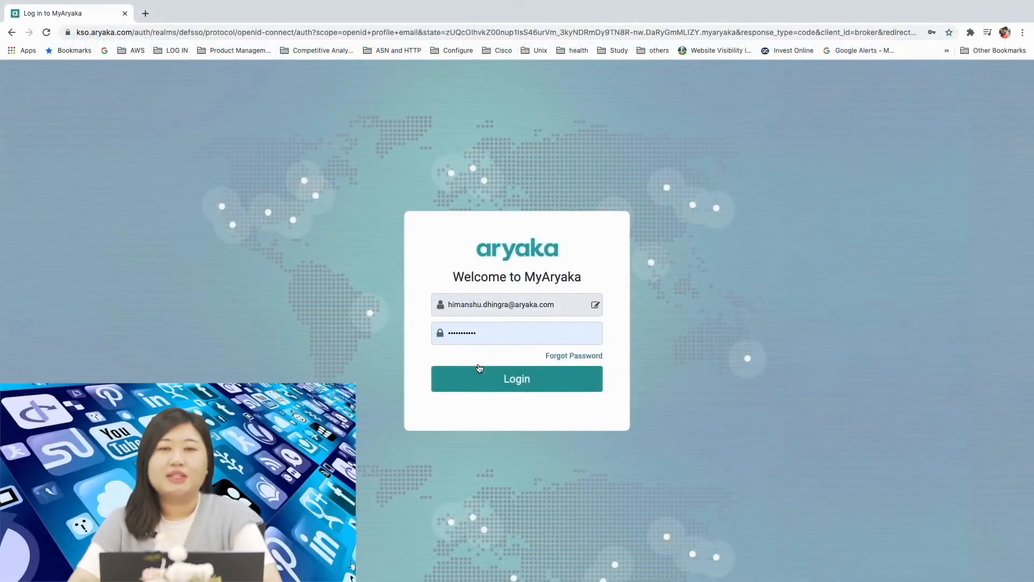
Sign in to MyAryaka and open the Network Object Groups list in the SmartServices configuration
left_click(478, 377)
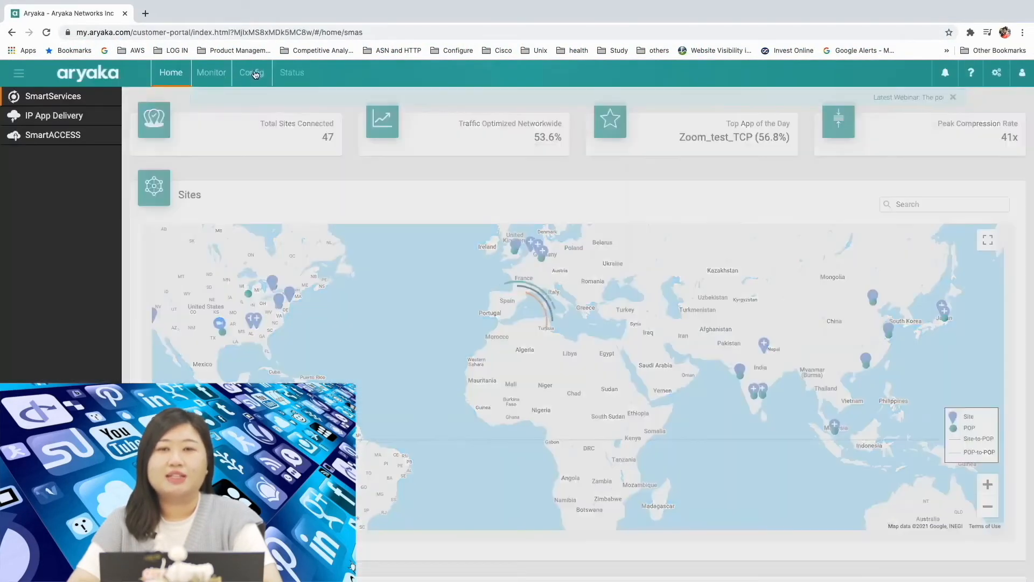
left_click(253, 73)
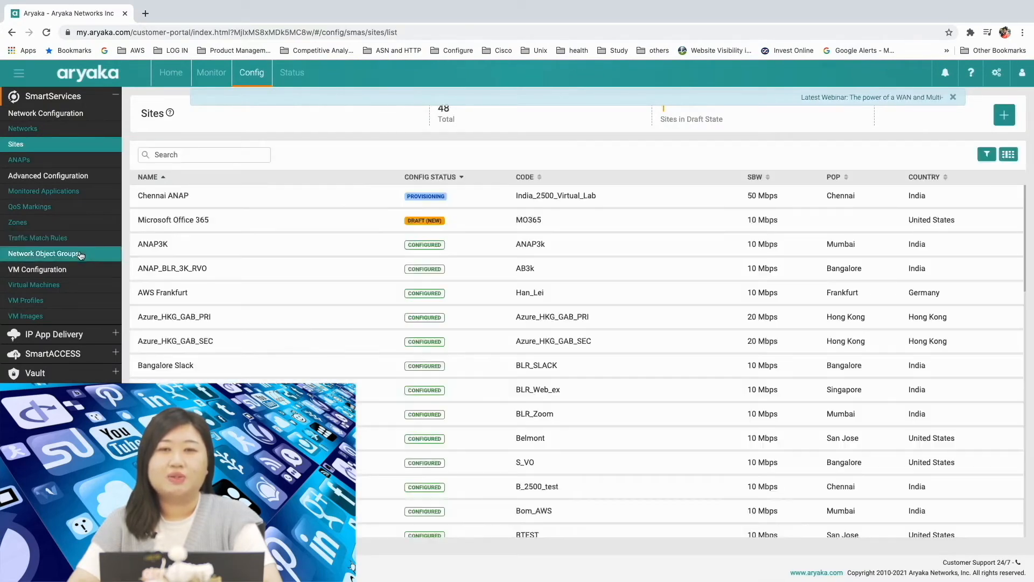
left_click(81, 255)
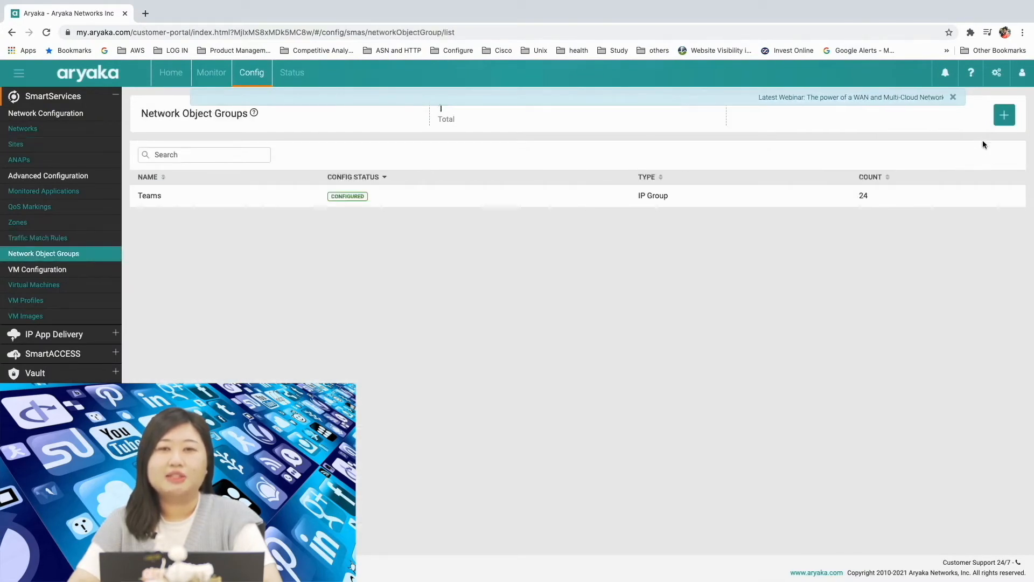
Create and submit the IP group Teams - test with subnets 104.215.11.144/32, 104.215.62.195/32, 13.107.3.0/24, 13.107.64.0/18, 13.70.151.216/32 and 13.71.127.197/32
left_click(1004, 115)
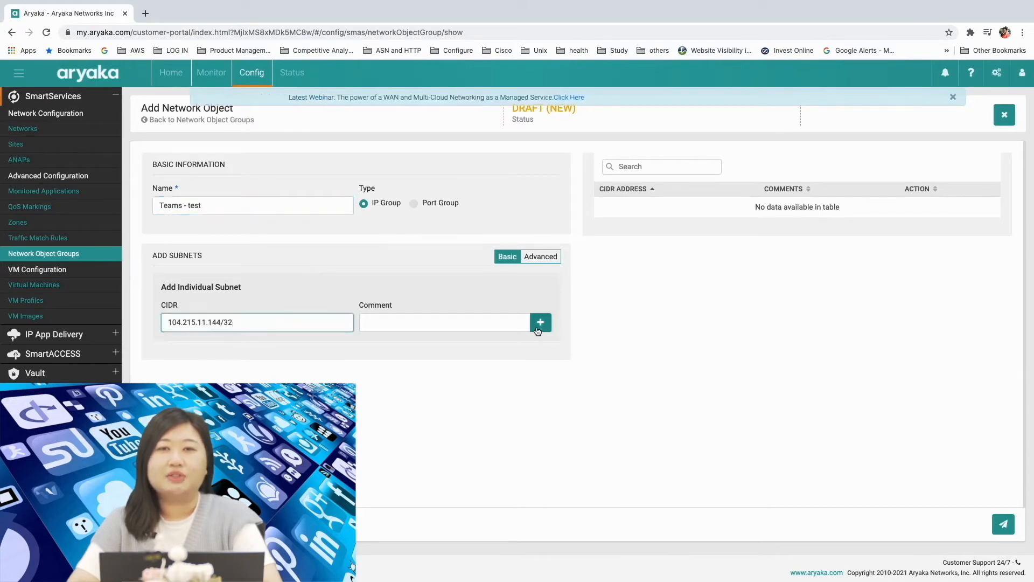
left_click(541, 322)
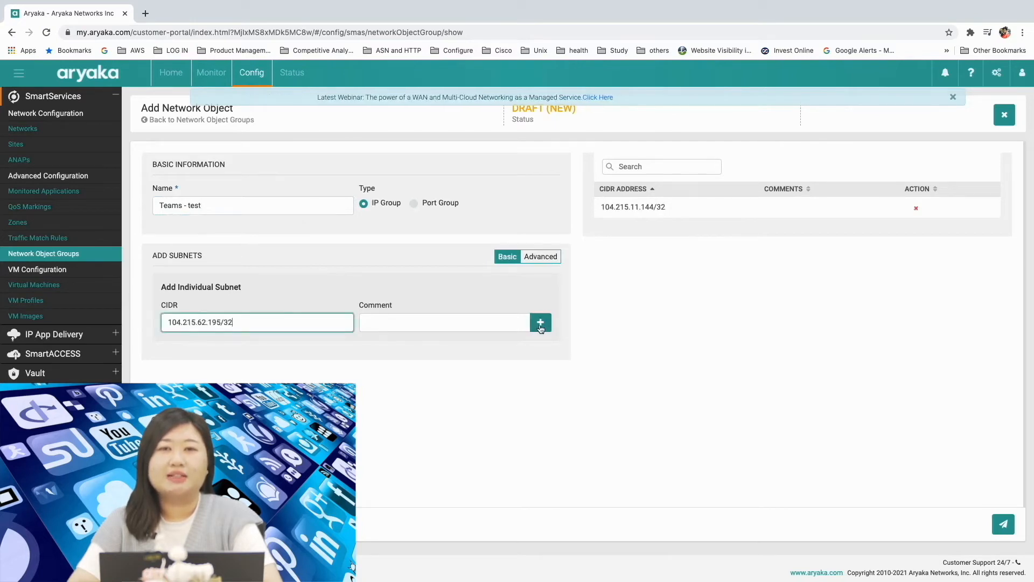
left_click(541, 324)
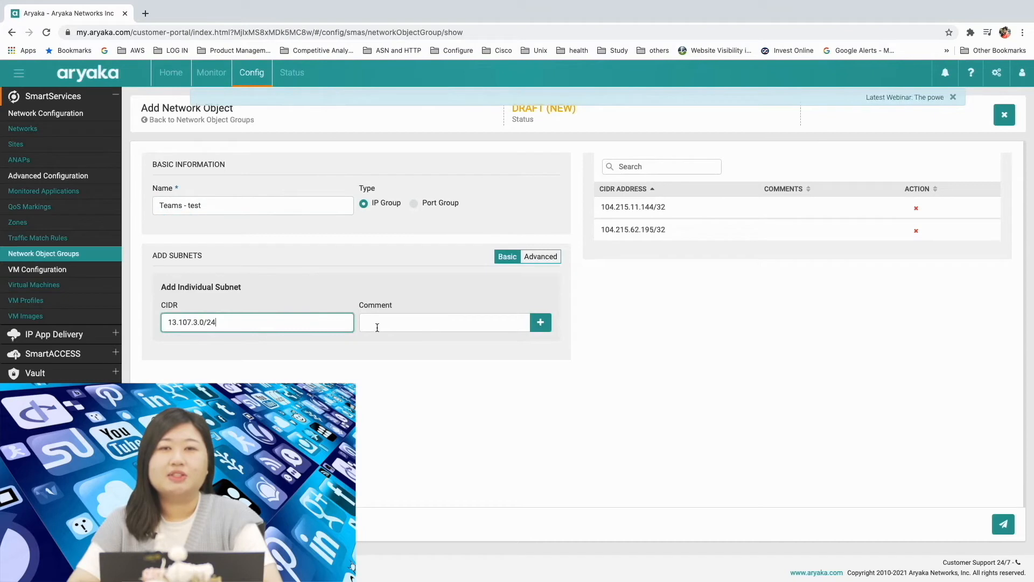
left_click(542, 326)
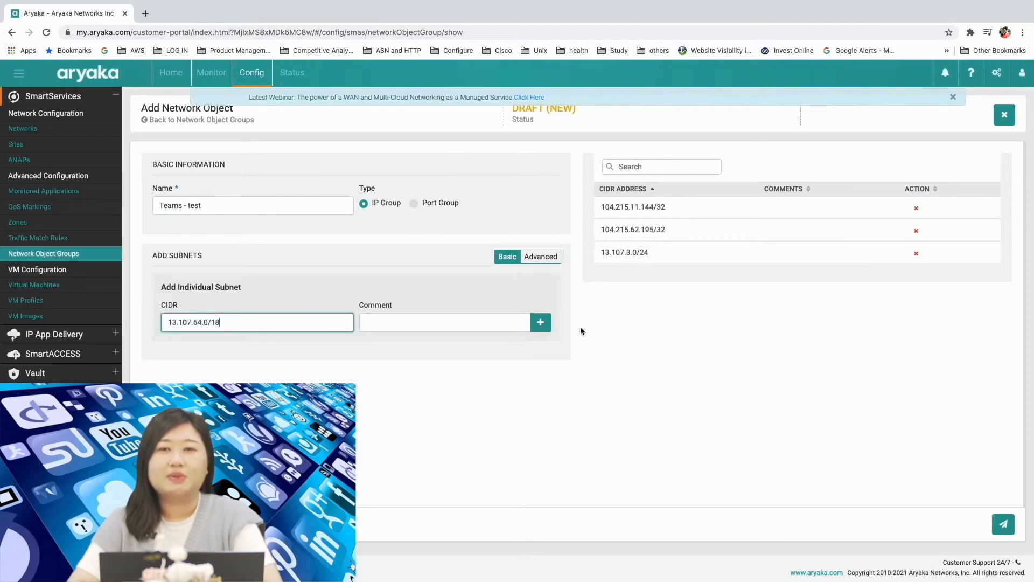
left_click(545, 330)
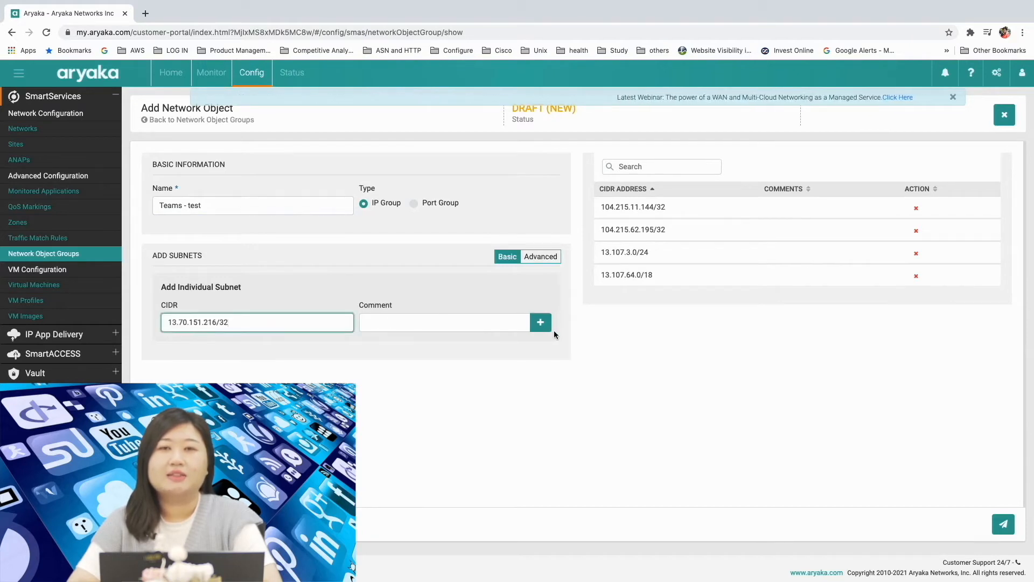
left_click(549, 329)
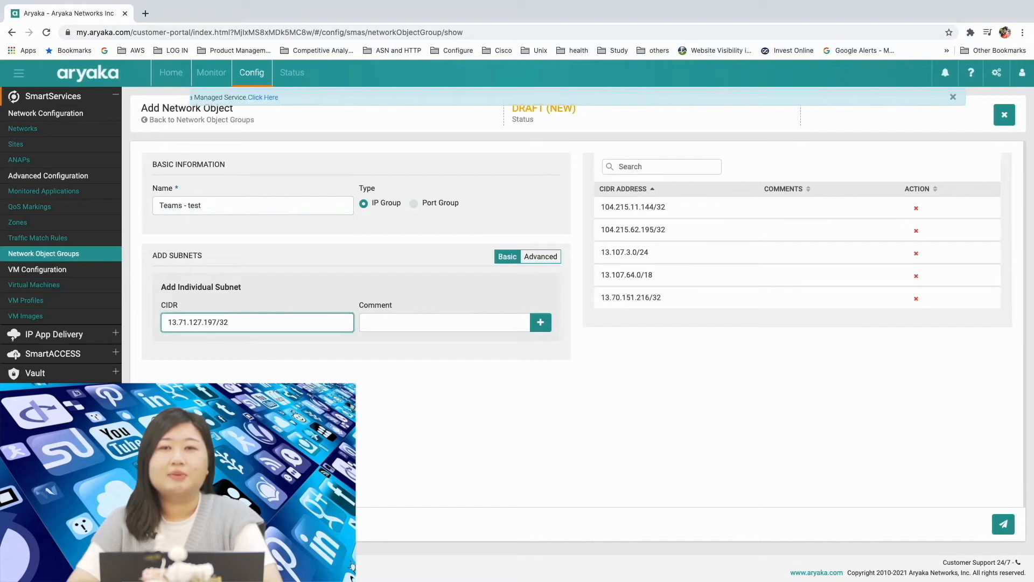
left_click(541, 325)
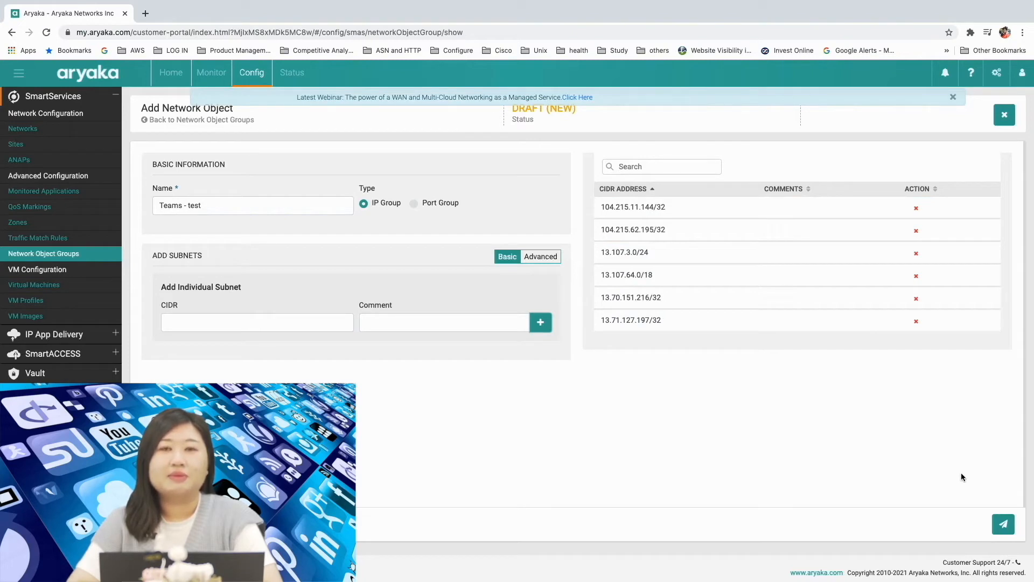
left_click(995, 516)
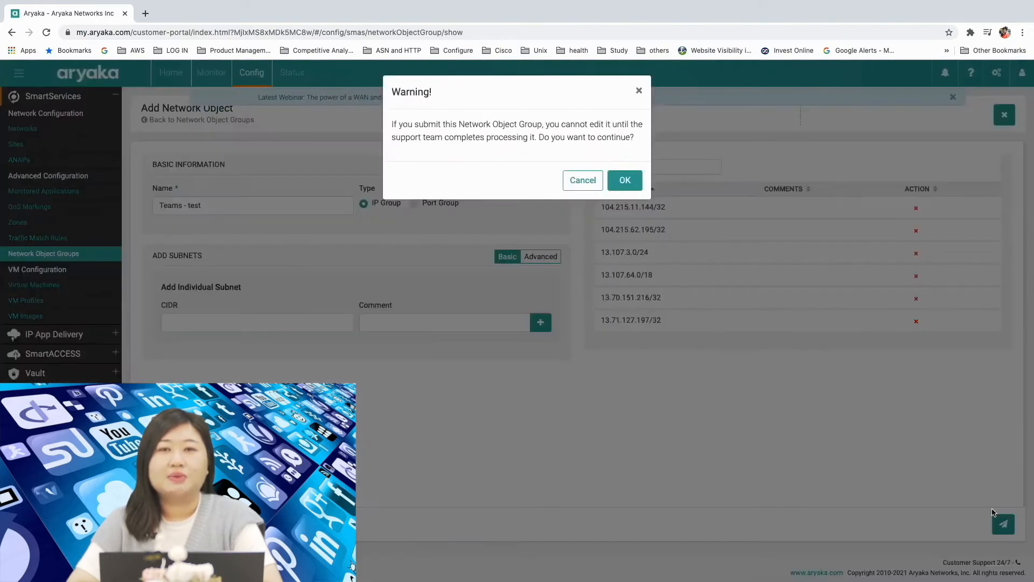
left_click(624, 181)
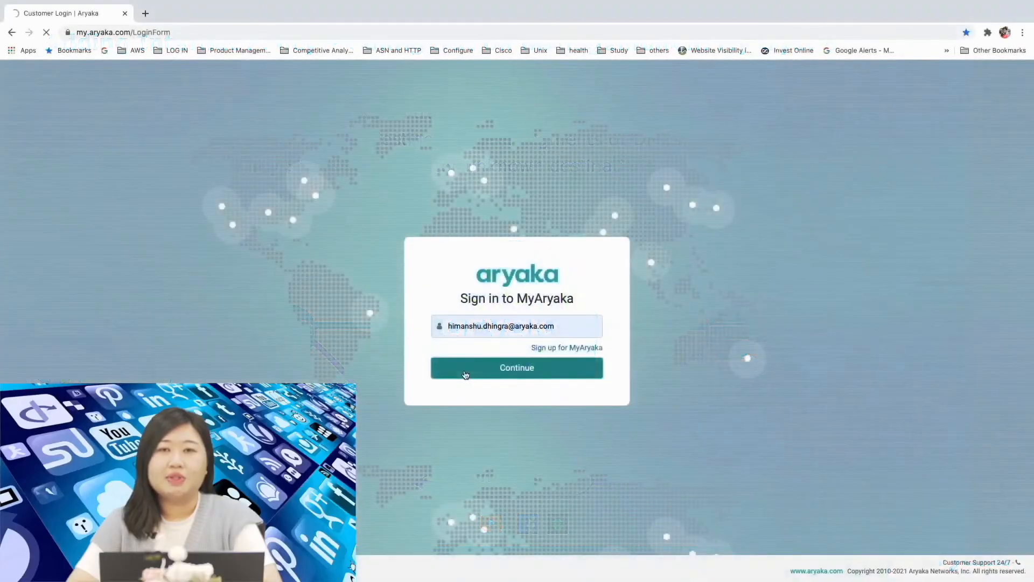
Sign in to MyAryaka, search the configured sites for "san ma" and open the San Mateo ANAP site
left_click(465, 371)
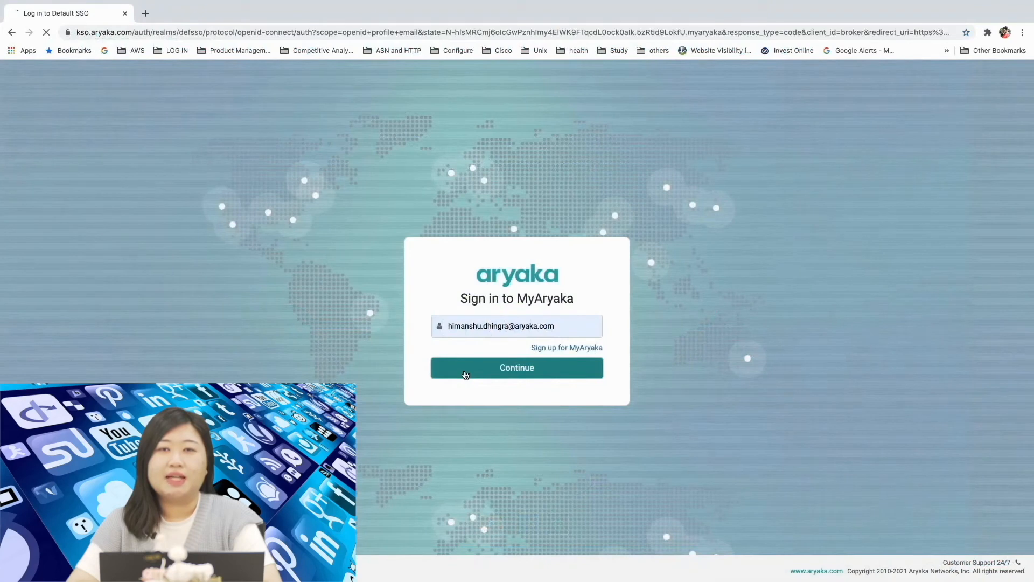
left_click(467, 377)
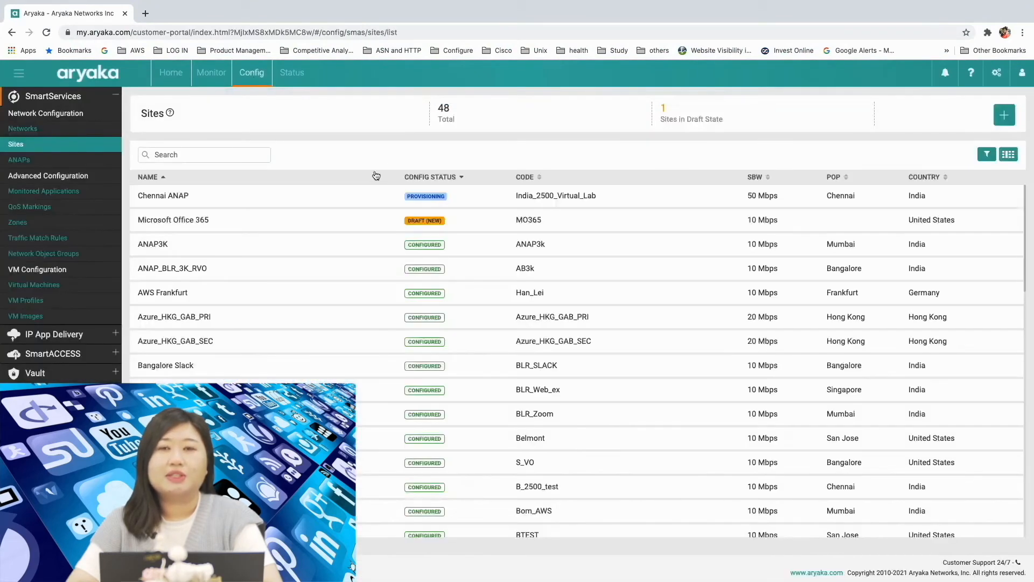
left_click(180, 156)
type("san ma")
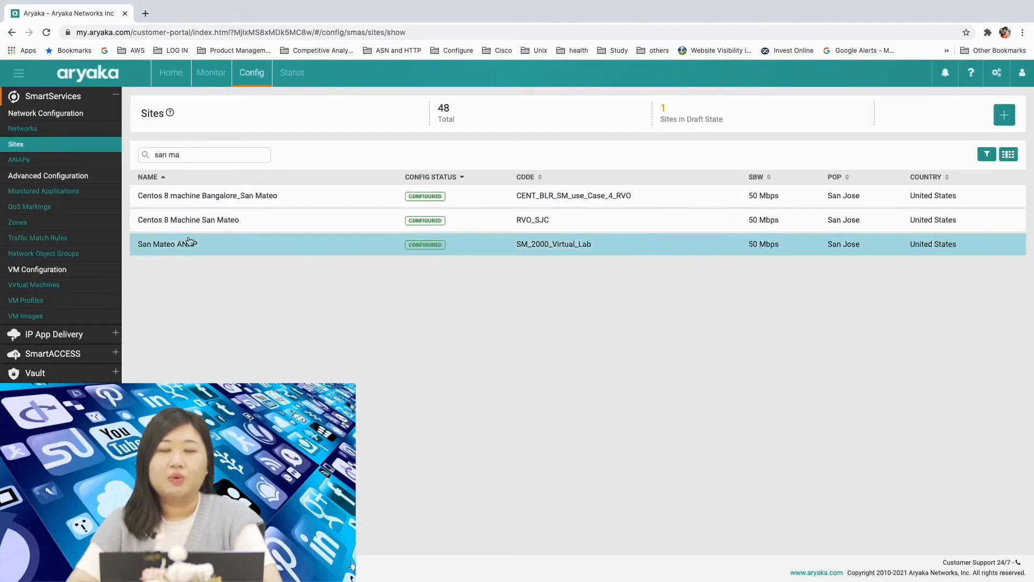
left_click(188, 243)
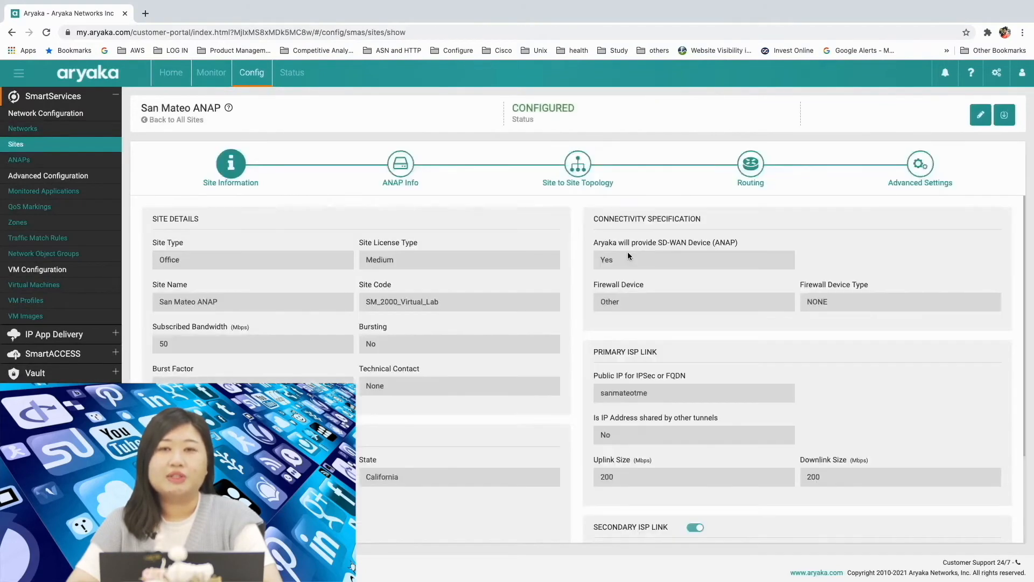
Edit the site's advanced settings and add a route miss policy named Test - Rule under Internet Policies
left_click(914, 172)
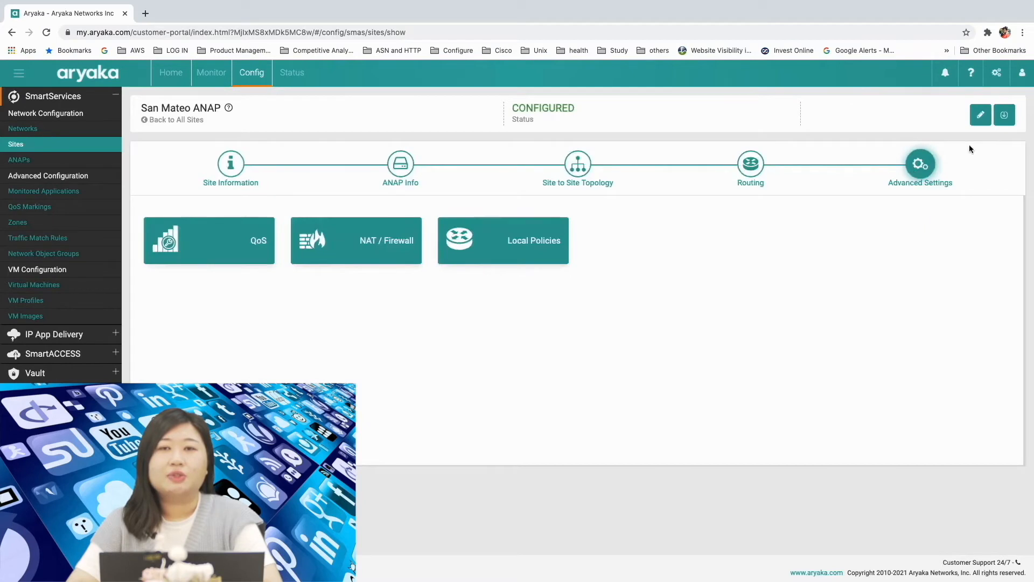
left_click(988, 117)
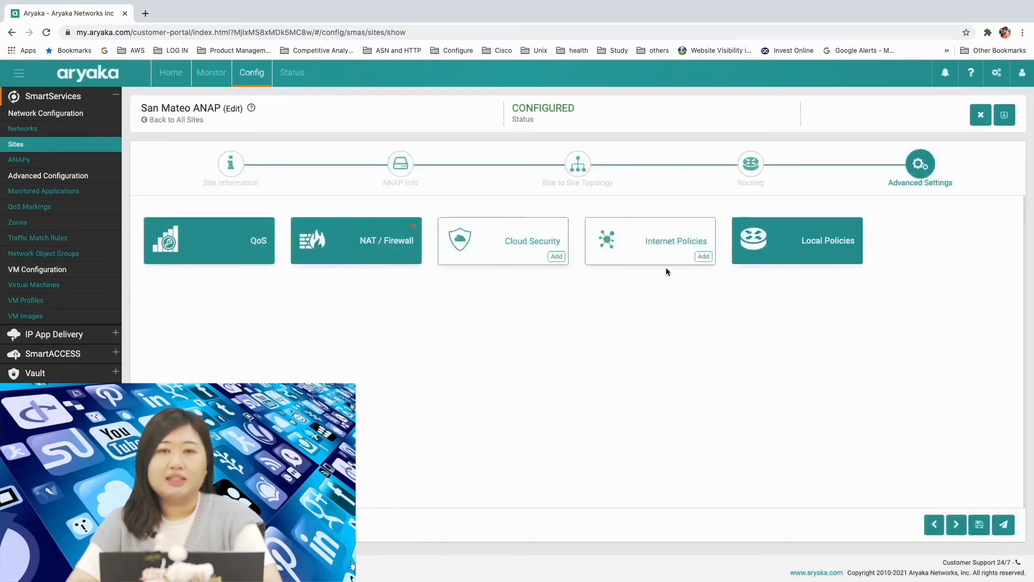
left_click(704, 256)
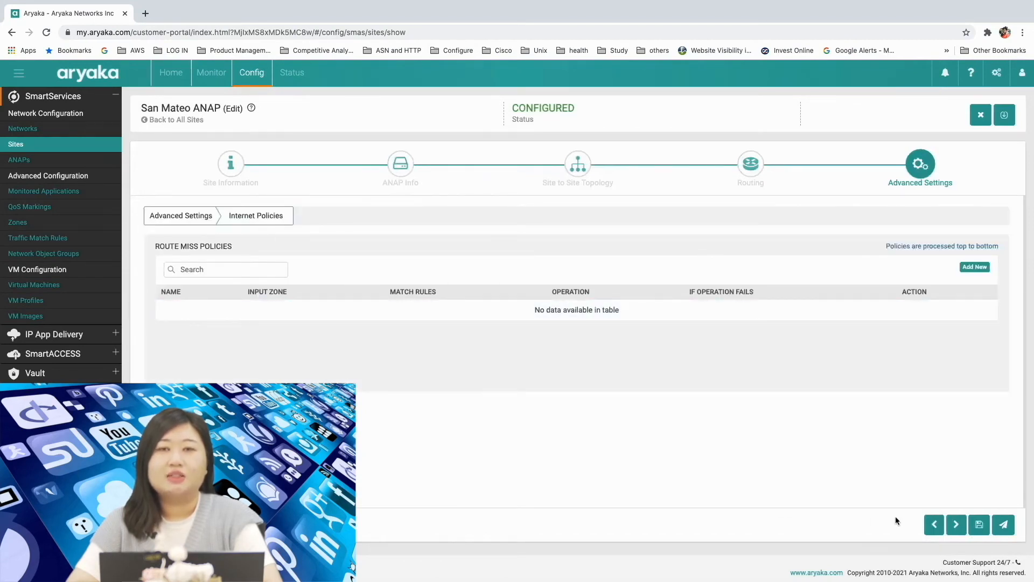
left_click(967, 271)
left_click(208, 319)
type("Test - Rule")
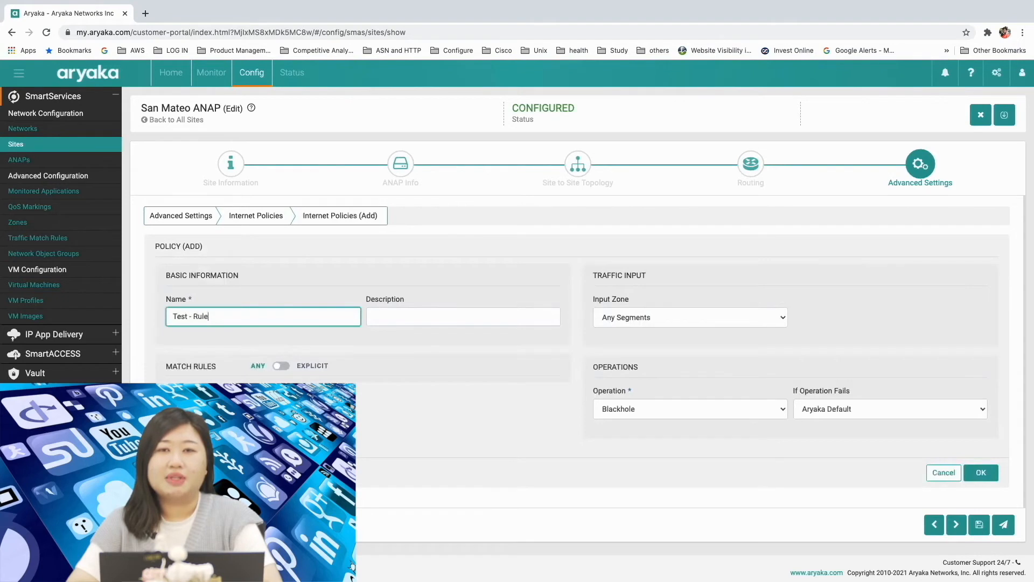
Set the policy's match rules to Explicit, picking an entry from the rule list, with Any Segments as the input zone
left_click(281, 369)
left_click(412, 434)
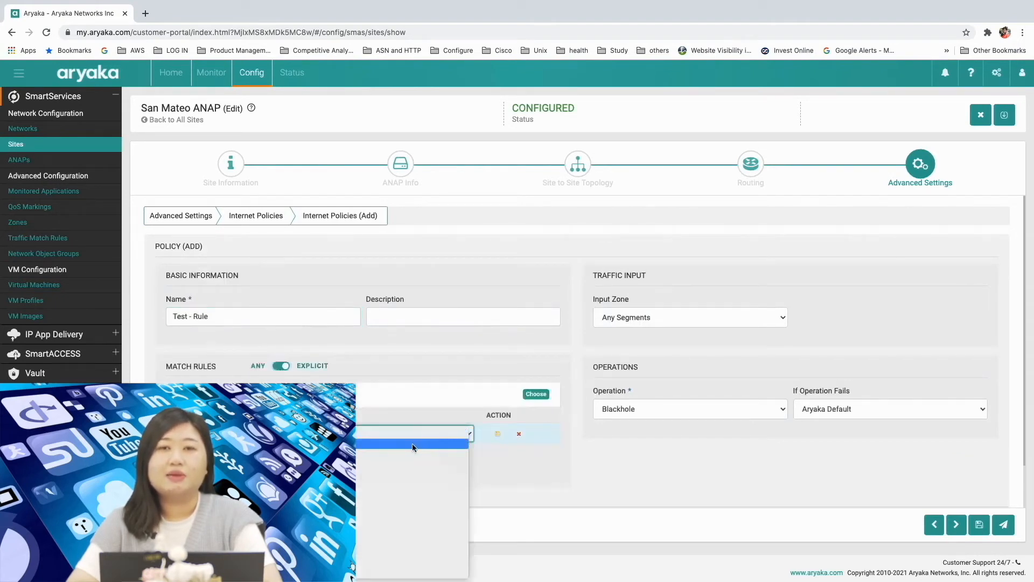
left_click(412, 443)
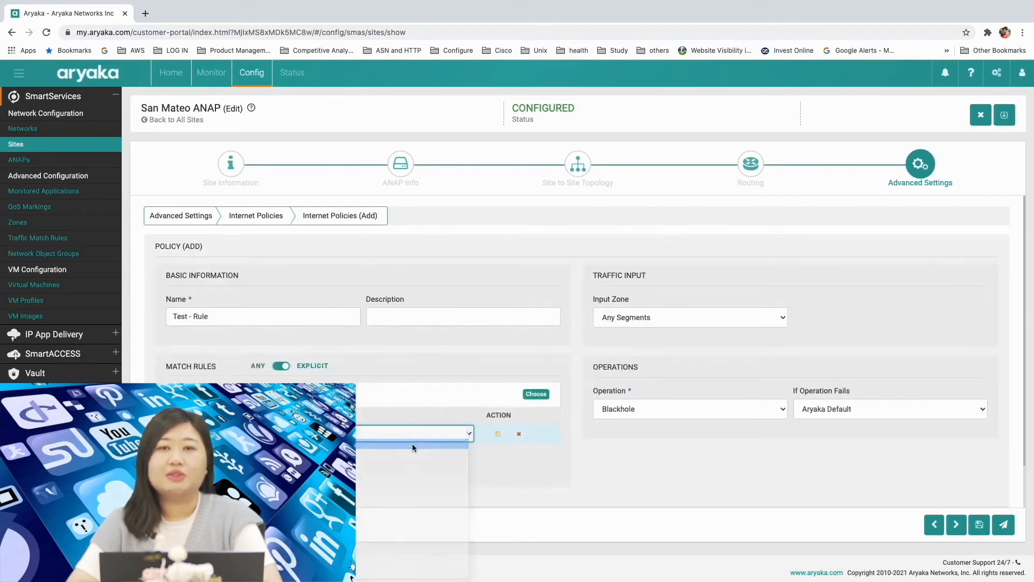
left_click(658, 316)
left_click(658, 317)
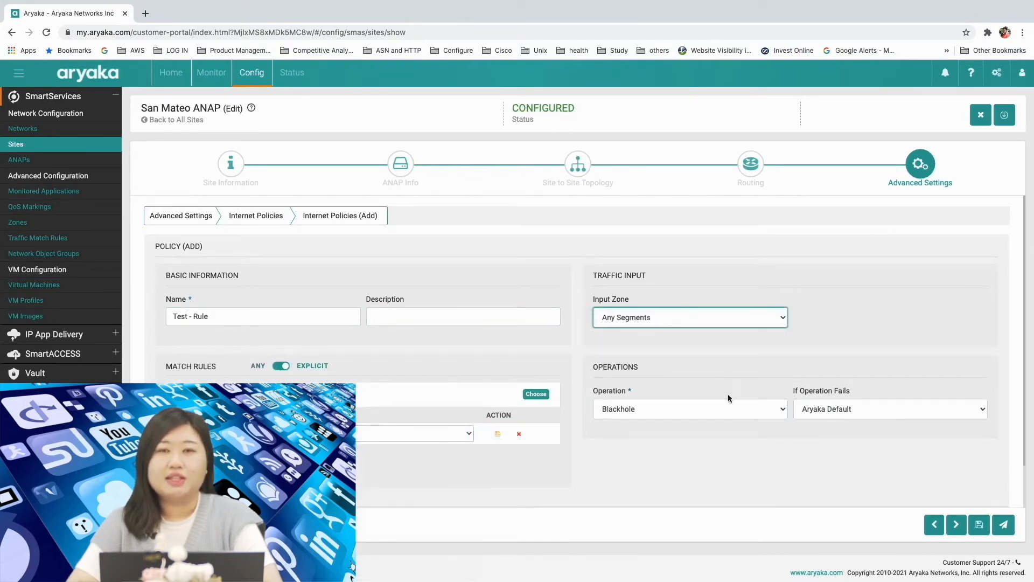
Switch the Test - Rule policy's operation to Forward and set it back to Blackhole
left_click(728, 413)
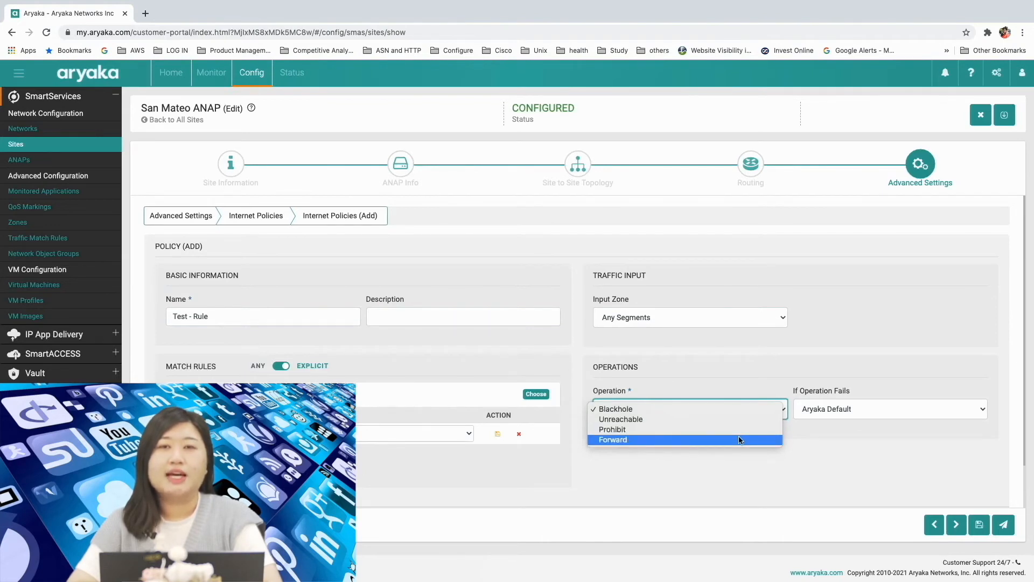
left_click(770, 440)
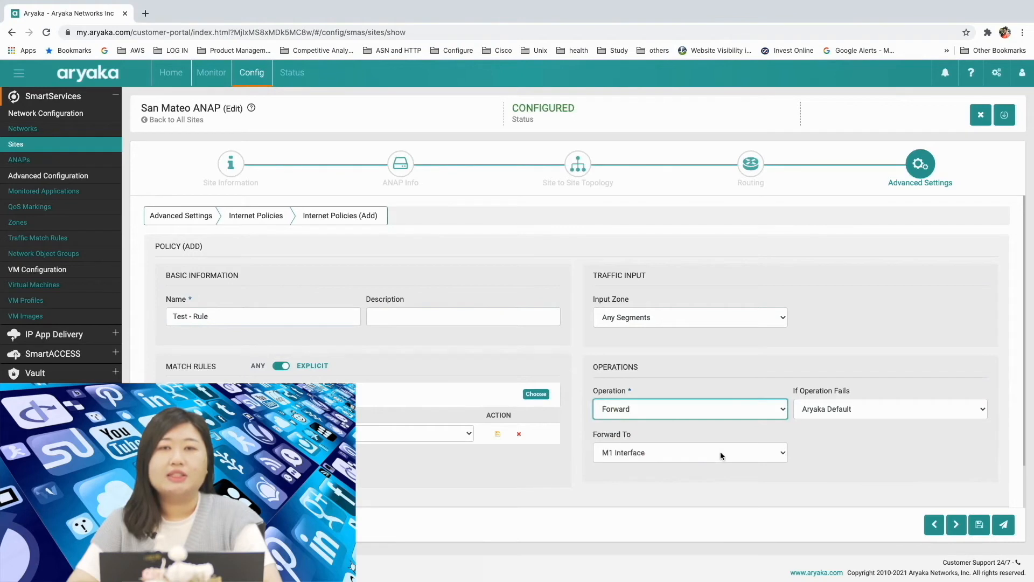
left_click(716, 412)
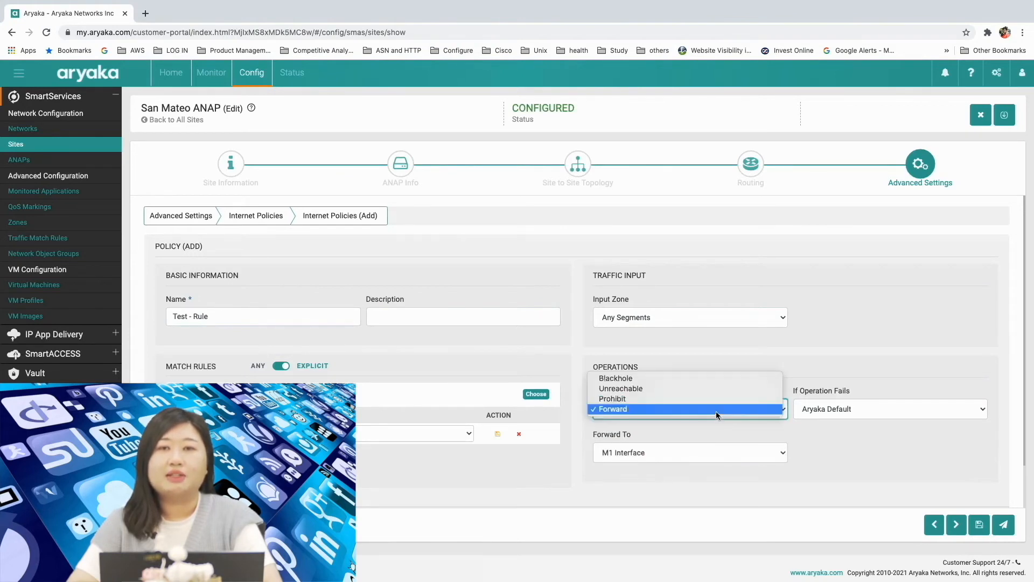
left_click(706, 379)
Set the policy's action for a failed operation to Aryaka Default and submit the San Mateo ANAP site, confirming the submission
left_click(830, 412)
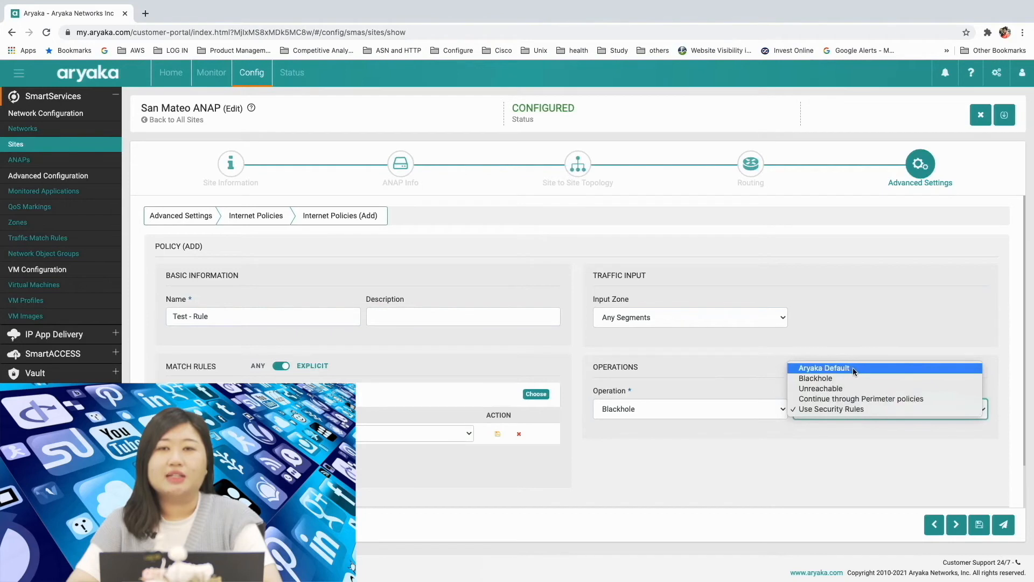
left_click(852, 367)
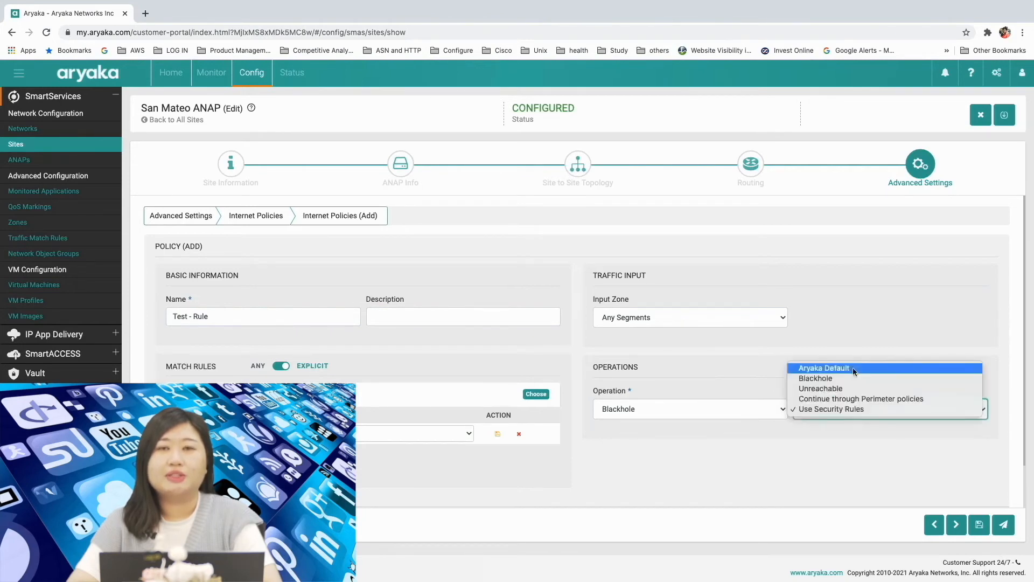
left_click(852, 367)
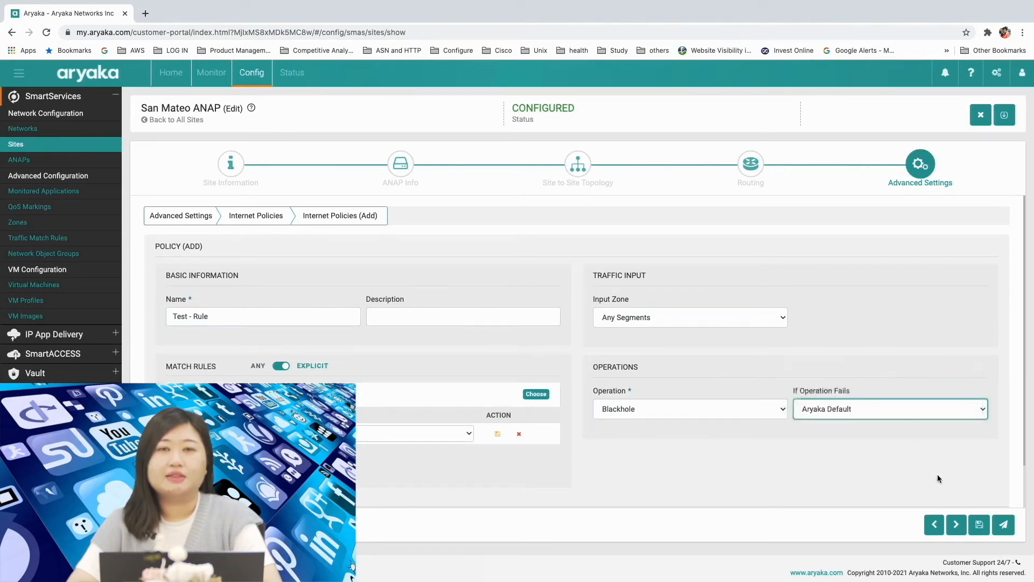
left_click(1004, 525)
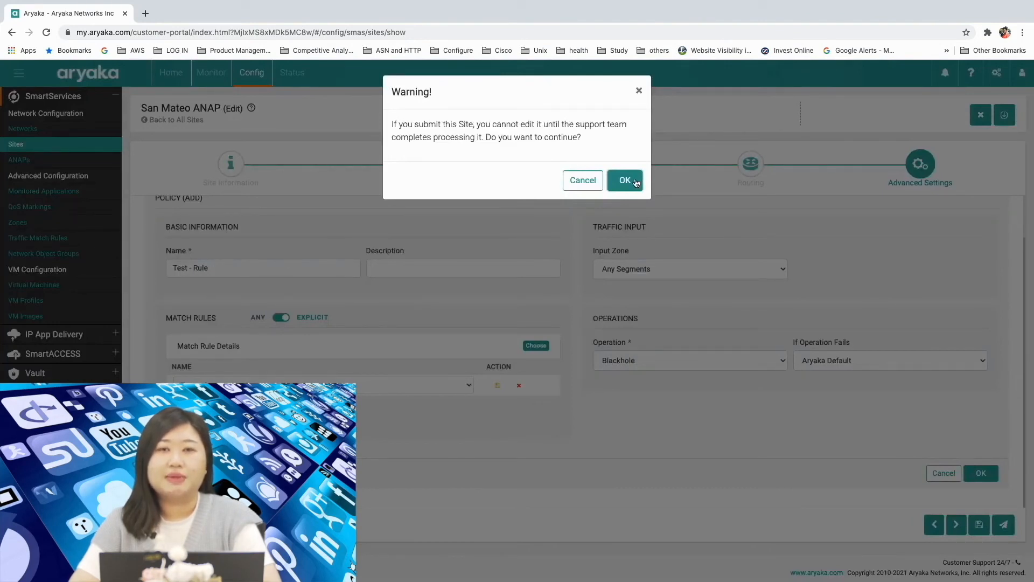
left_click(624, 180)
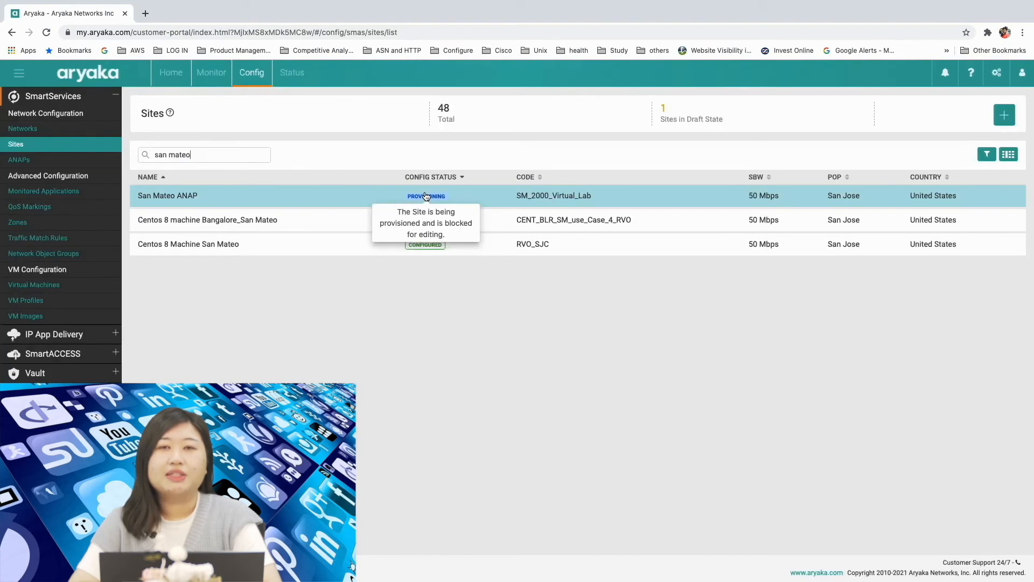